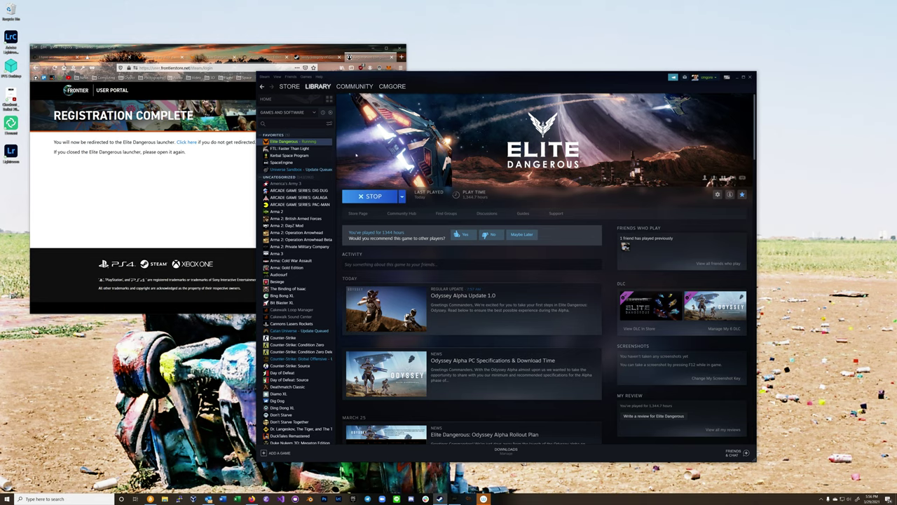
# Step: Search the Steam store for "od" and open the Elite Dangerous: Odyssey page from the suggestions
pyautogui.click(288, 87)
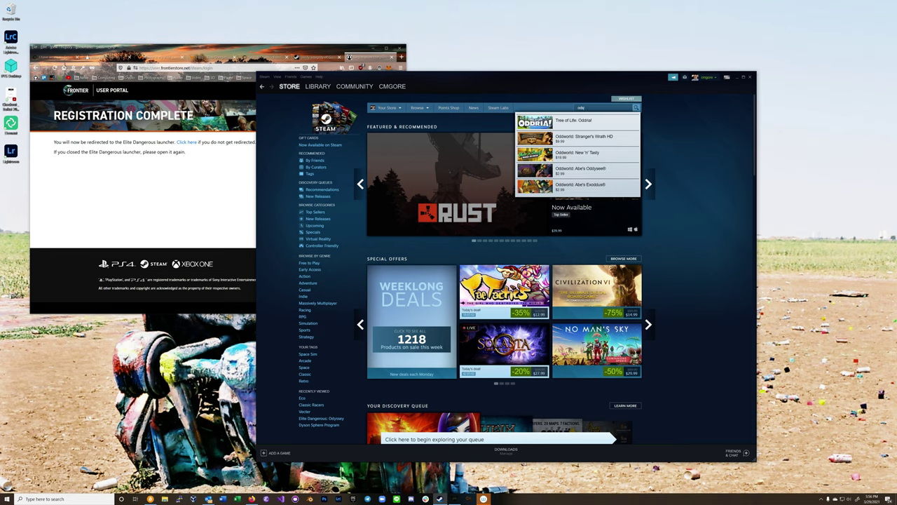
pyautogui.press('BackSpace')
pyautogui.press('BackSpace')
pyautogui.write('y')
pyautogui.press('BackSpace')
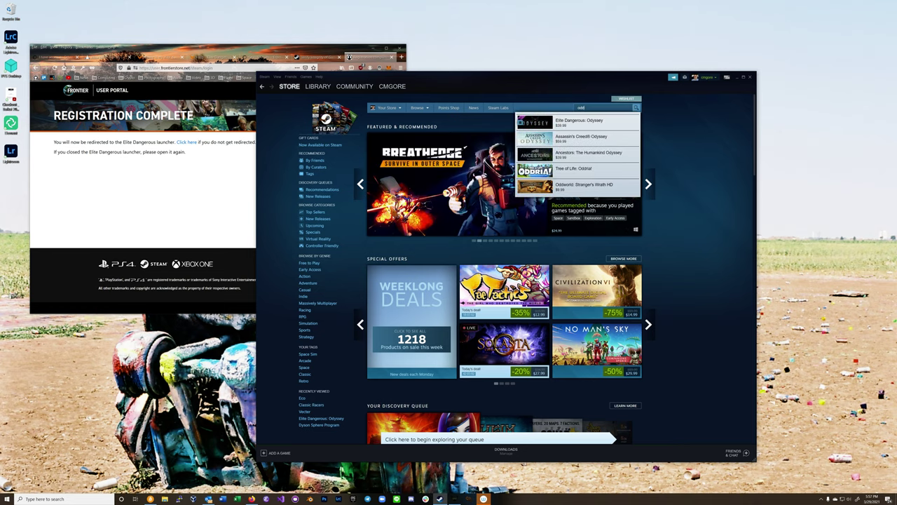
pyautogui.write('d')
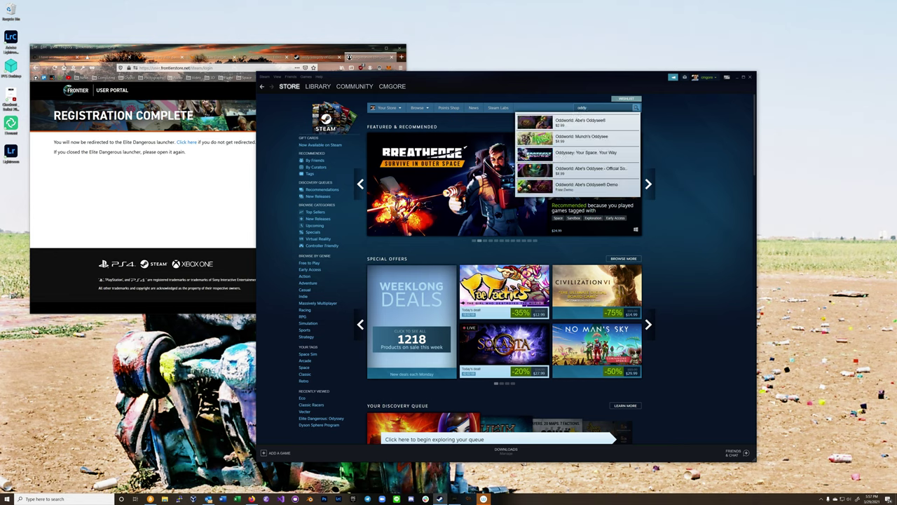
pyautogui.press('BackSpace')
pyautogui.press('BackSpace')
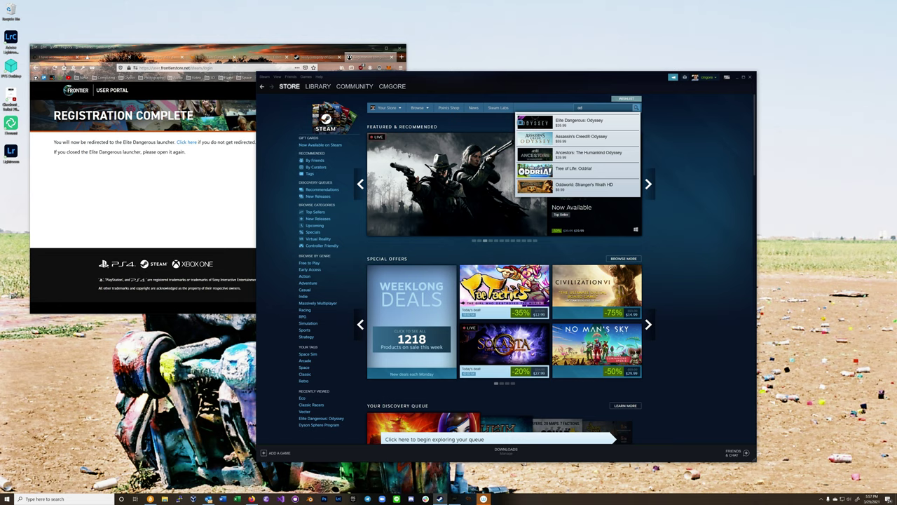
pyautogui.press('Down')
pyautogui.press('Return')
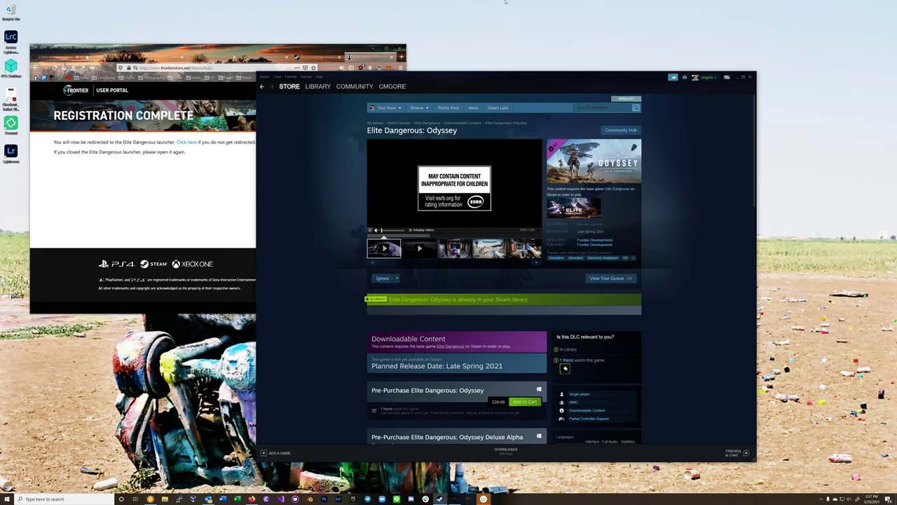
# Step: Examine the Odyssey Deluxe Alpha Expansion pre-purchase offer, including its name and price
pyautogui.scroll(-3, 441, 354)
pyautogui.scroll(1, 441, 354)
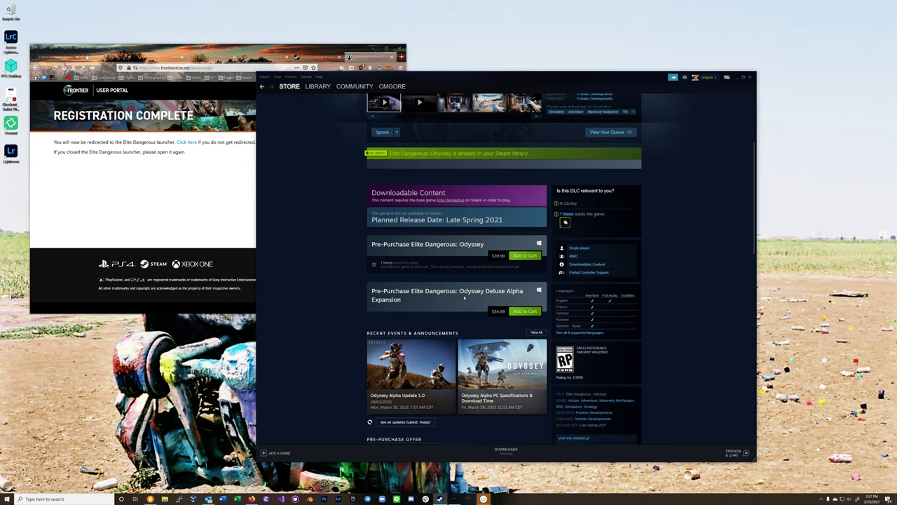
pyautogui.moveTo(460, 291); pyautogui.dragTo(541, 298)
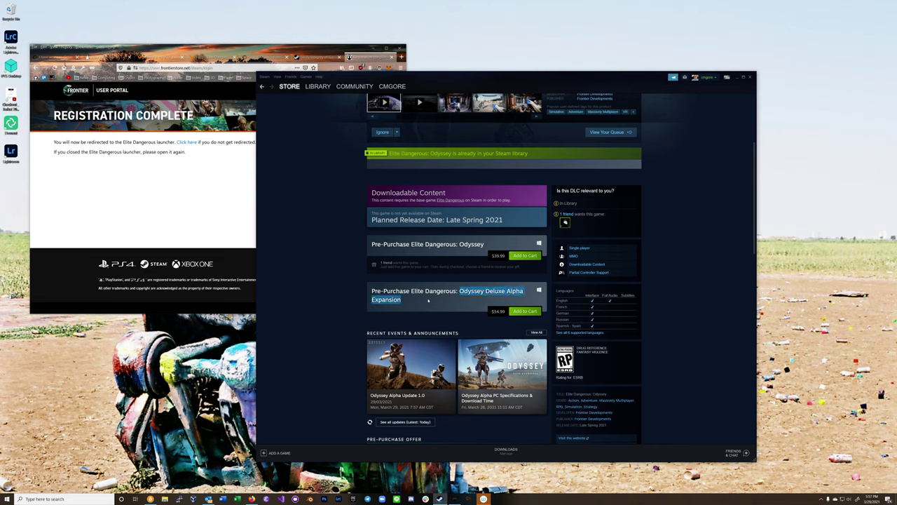
pyautogui.click(479, 313)
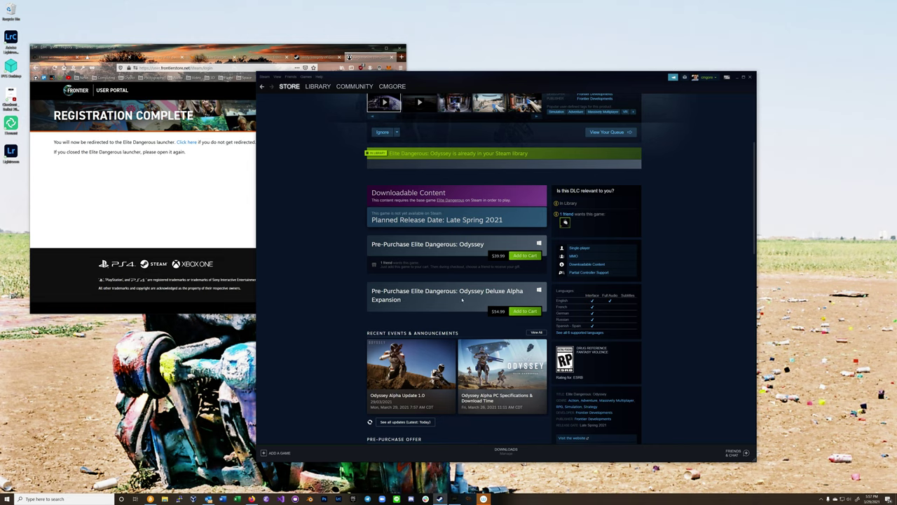
pyautogui.moveTo(460, 291); pyautogui.dragTo(401, 300)
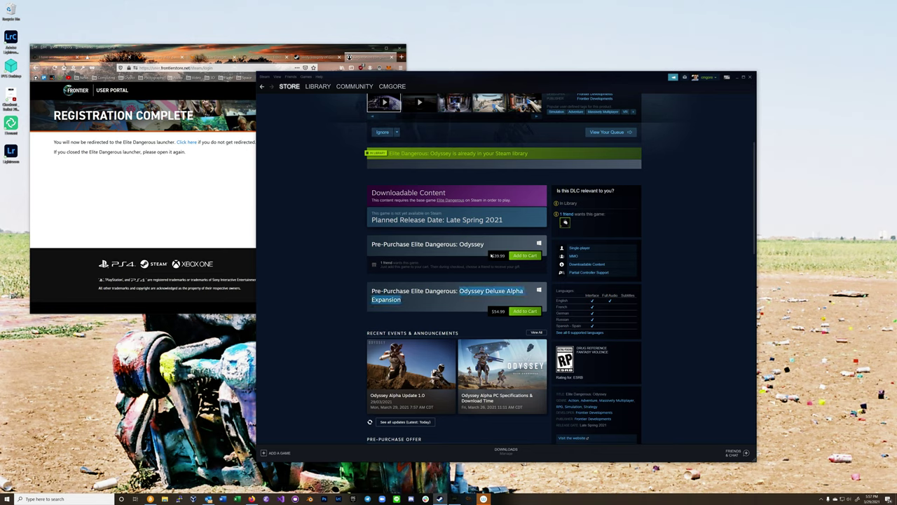
pyautogui.click(484, 315)
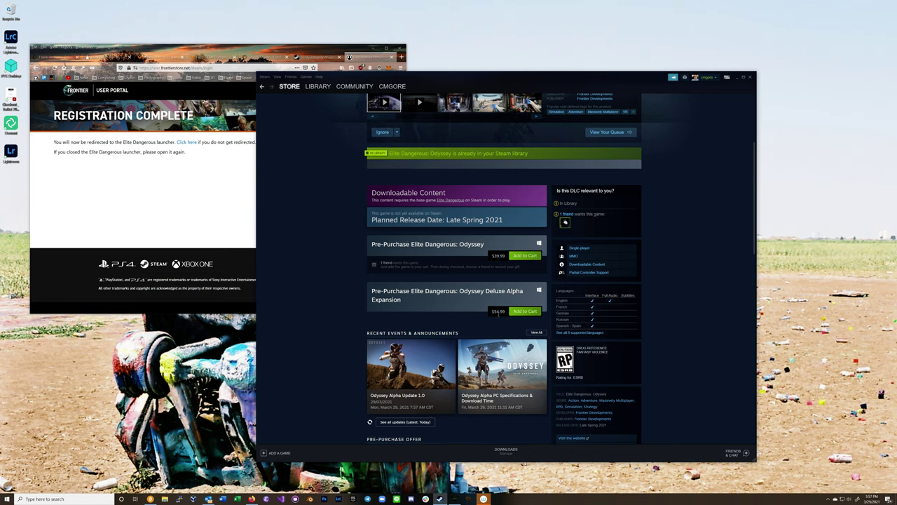
pyautogui.doubleClick(499, 314)
pyautogui.click(479, 305)
pyautogui.doubleClick(495, 311)
pyautogui.click(452, 302)
pyautogui.scroll(3, 493, 241)
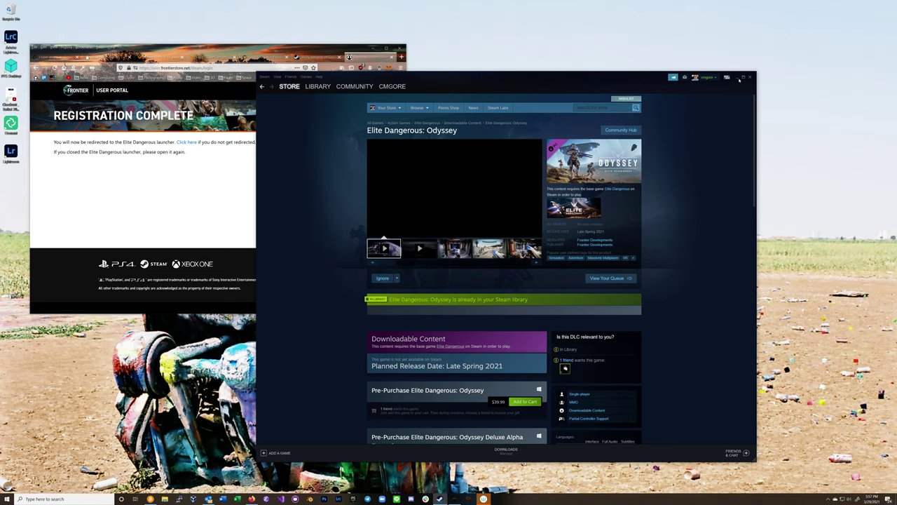
# Step: Move the Steam window aside and bring the Elite Dangerous launcher to the front, placed clear of the registration message
pyautogui.moveTo(581, 83); pyautogui.dragTo(672, 104)
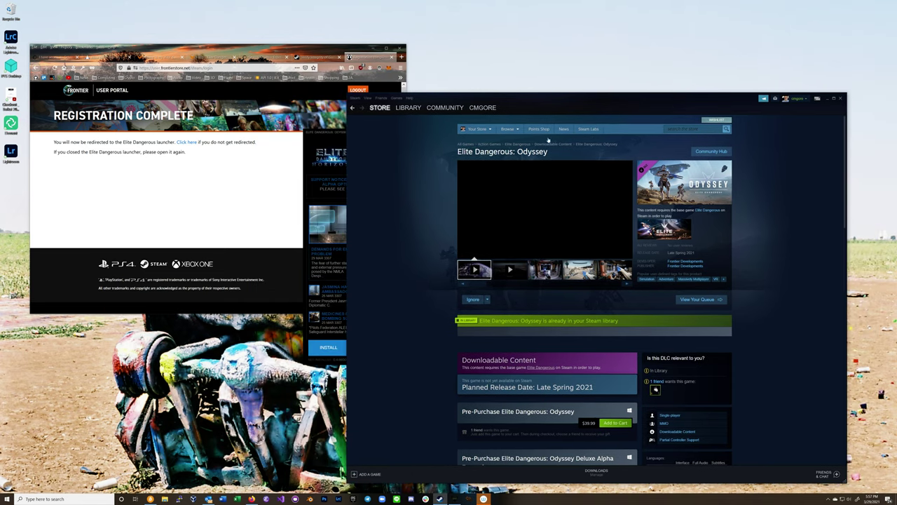
pyautogui.click(337, 137)
pyautogui.moveTo(338, 137); pyautogui.dragTo(115, 146)
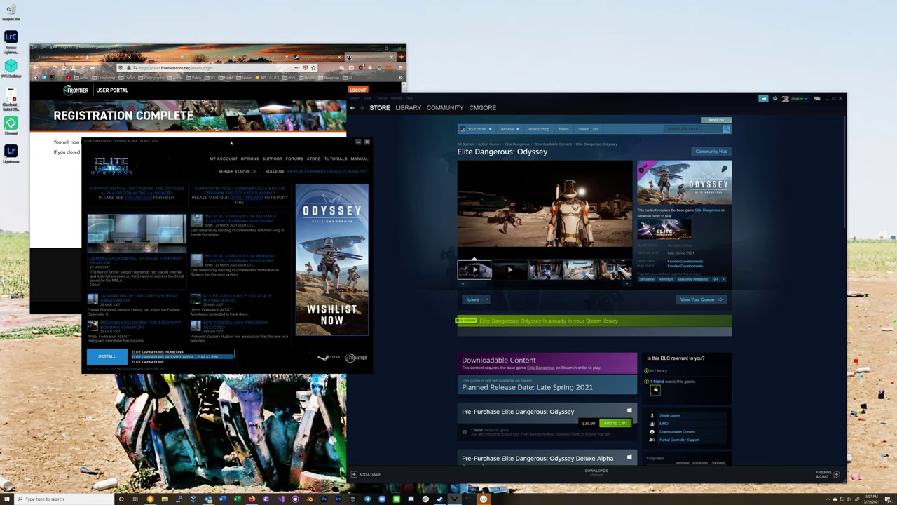
pyautogui.moveTo(231, 144); pyautogui.dragTo(431, 132)
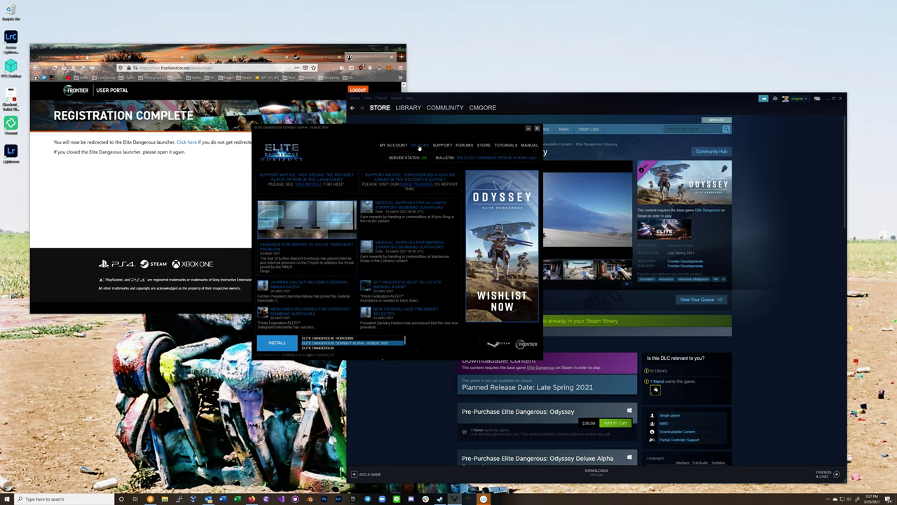
# Step: Check the launcher's log-out option and the Frontier registration page in the browser, and return to the launcher's install option
pyautogui.click(419, 148)
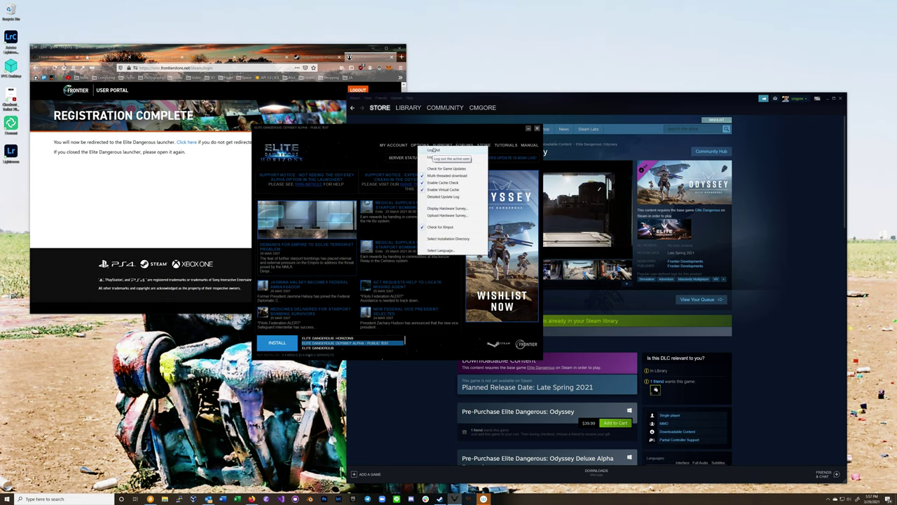
pyautogui.click(367, 140)
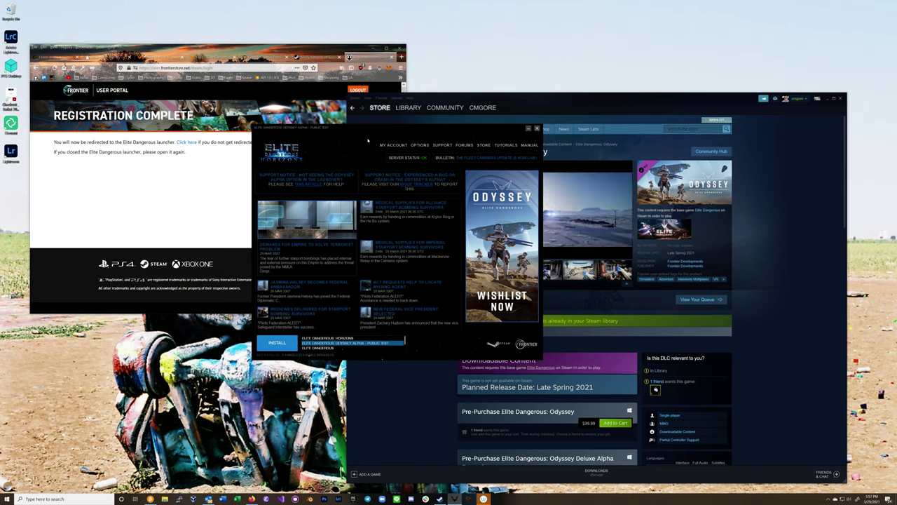
pyautogui.click(235, 136)
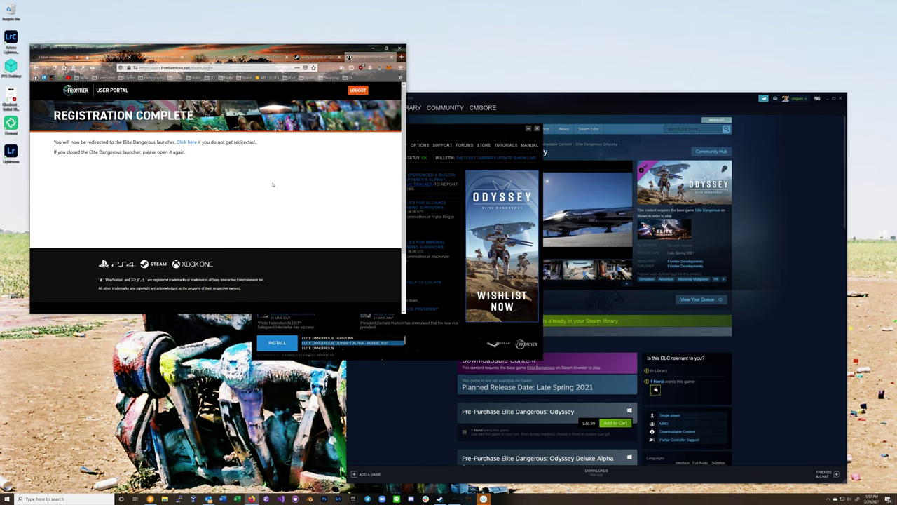
pyautogui.click(391, 339)
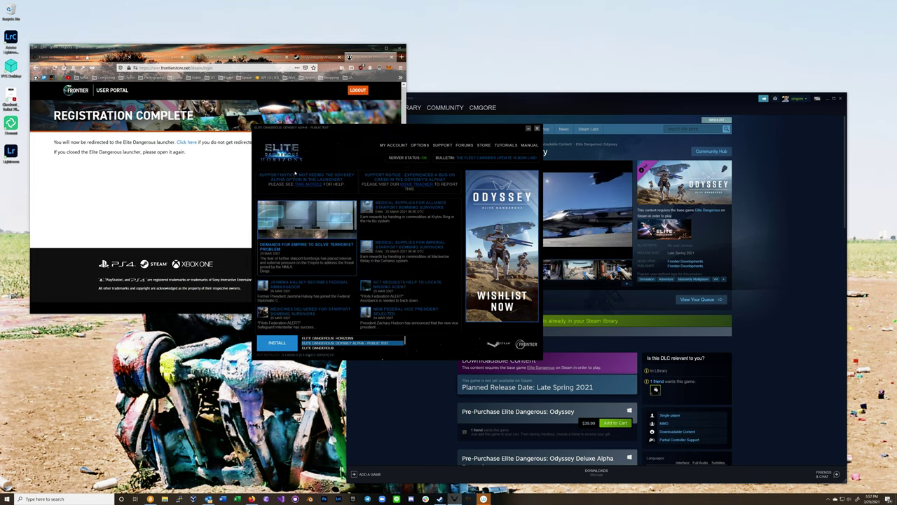
pyautogui.click(277, 344)
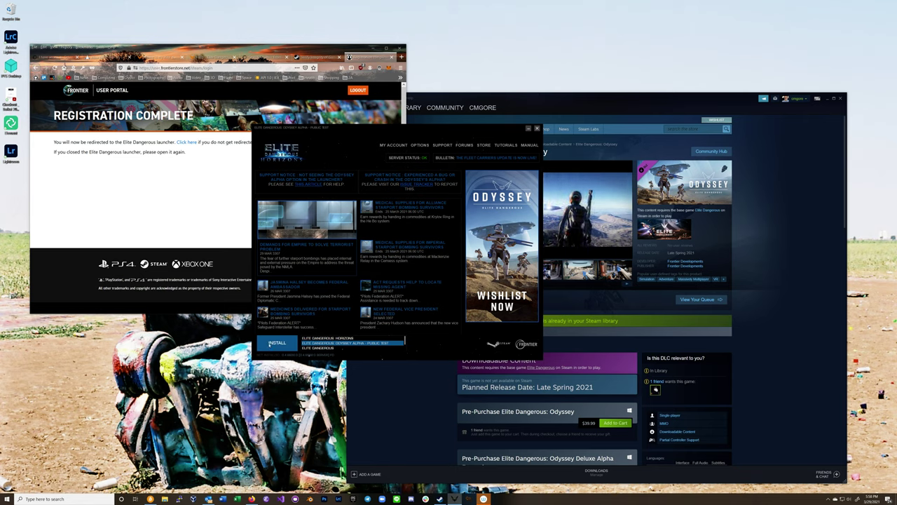
# Step: Close the Steam window, reopen it to view Elite Dangerous in the library, and close it again
pyautogui.click(398, 392)
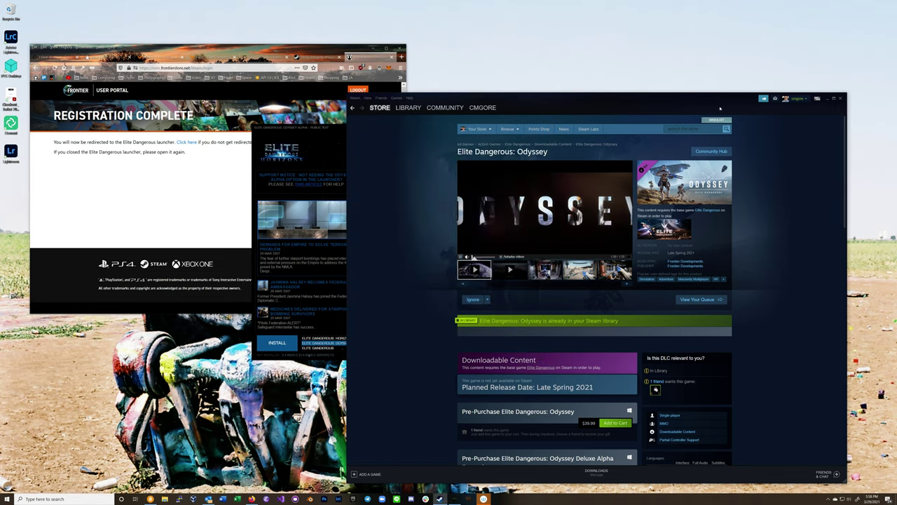
pyautogui.click(841, 99)
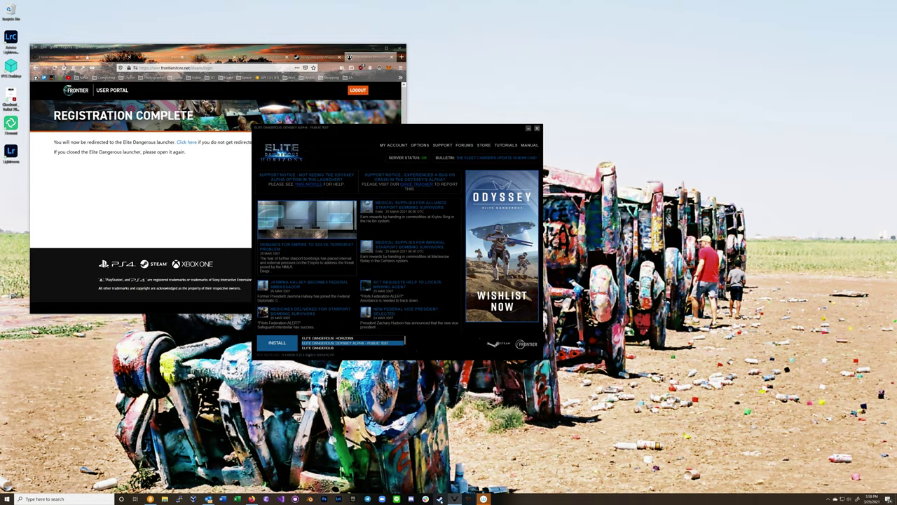
pyautogui.click(440, 499)
pyautogui.click(408, 108)
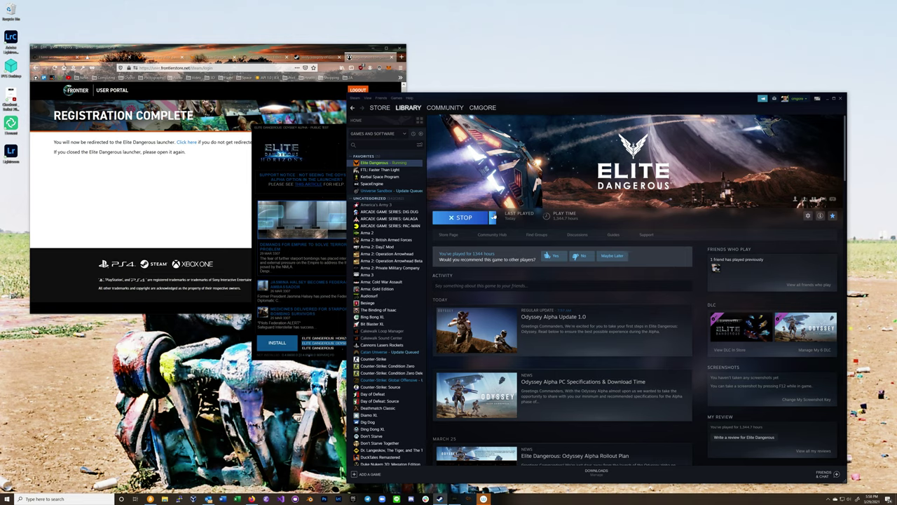
pyautogui.click(842, 98)
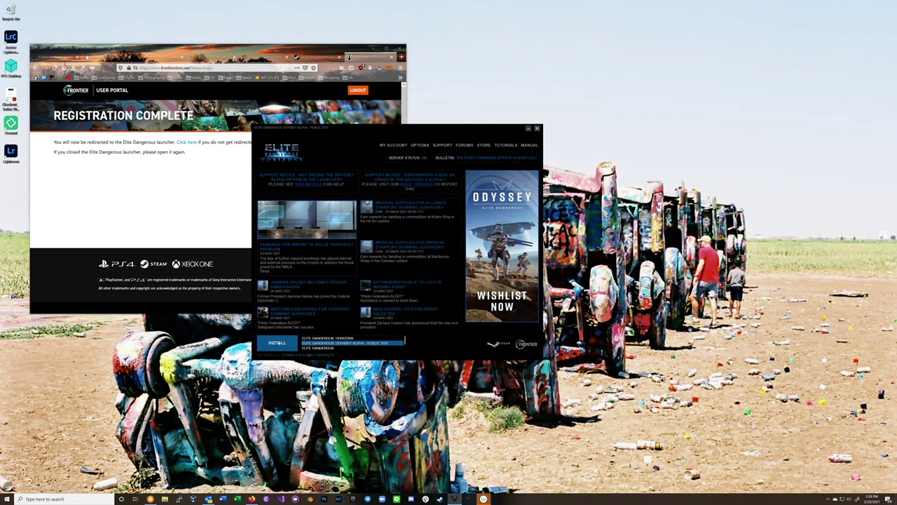
# Step: Install Elite Dangerous Odyssey Alpha - Public Test from the launcher and reposition the launcher window beside the browser
pyautogui.click(352, 343)
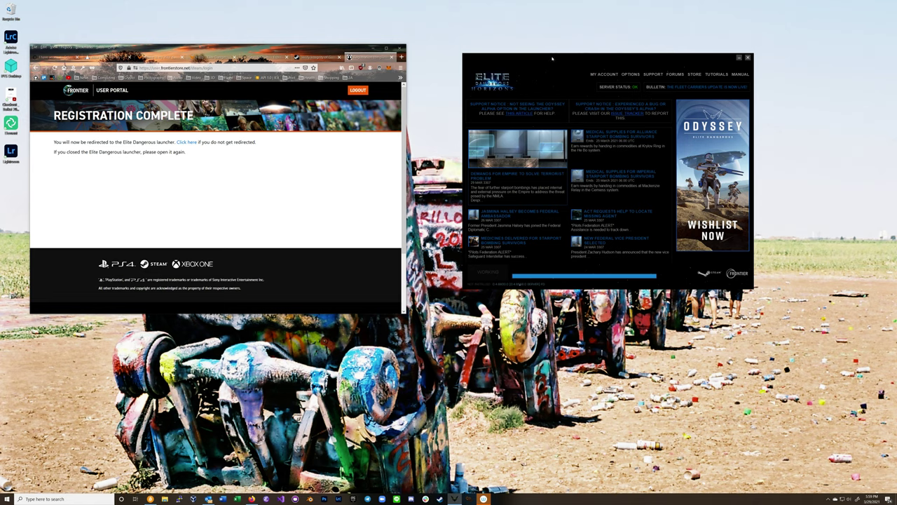
pyautogui.moveTo(553, 59); pyautogui.dragTo(577, 71)
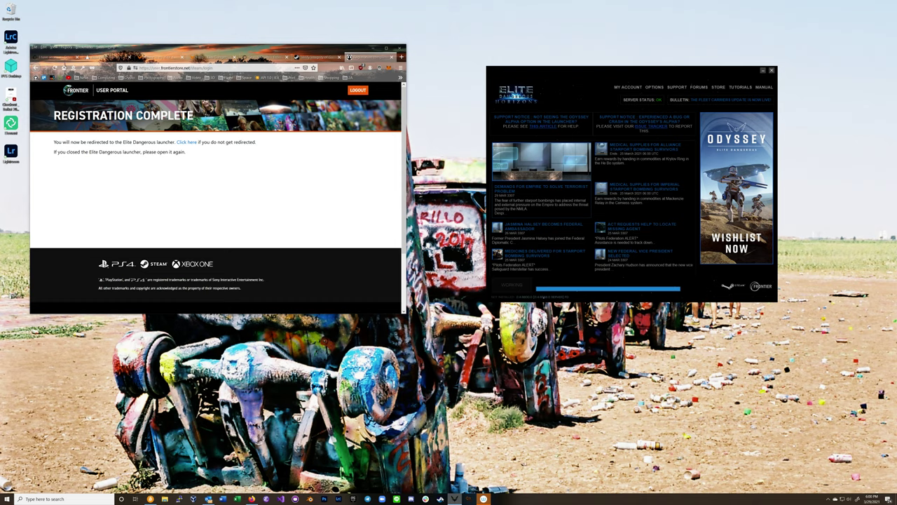
# Step: Reopen Steam, search the store for "elite", view the Elite Dangerous base game page, and close the window
pyautogui.click(439, 499)
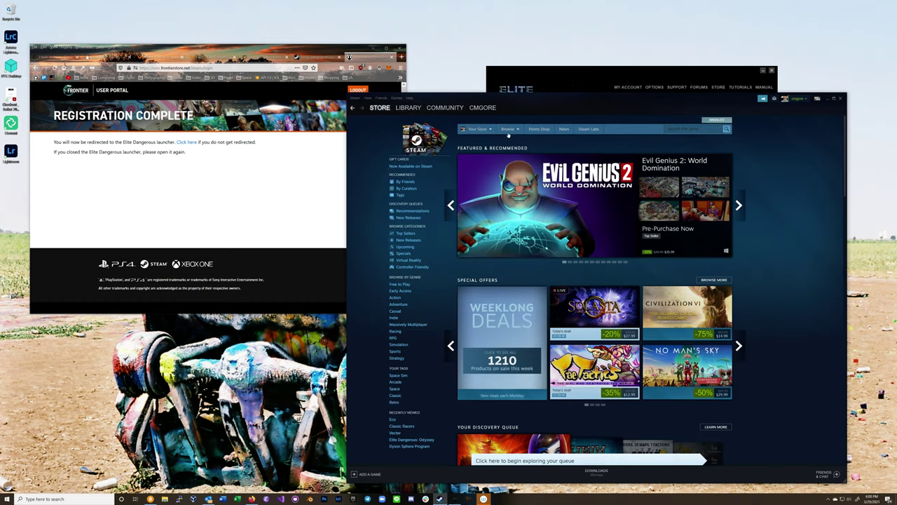
pyautogui.click(706, 130)
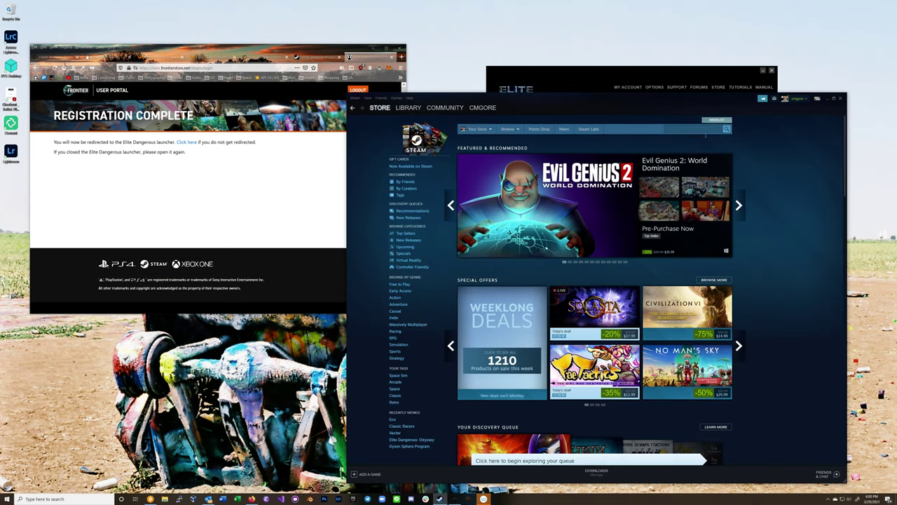
pyautogui.write('elite')
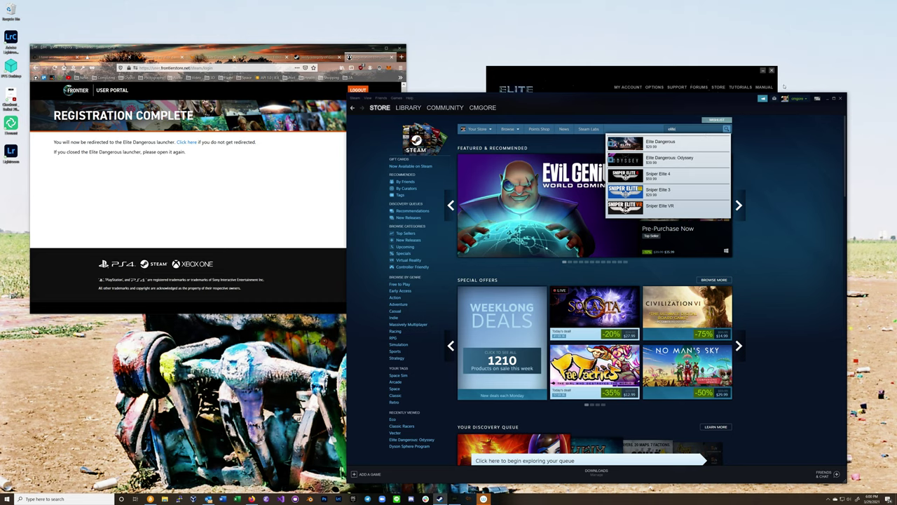
pyautogui.click(659, 143)
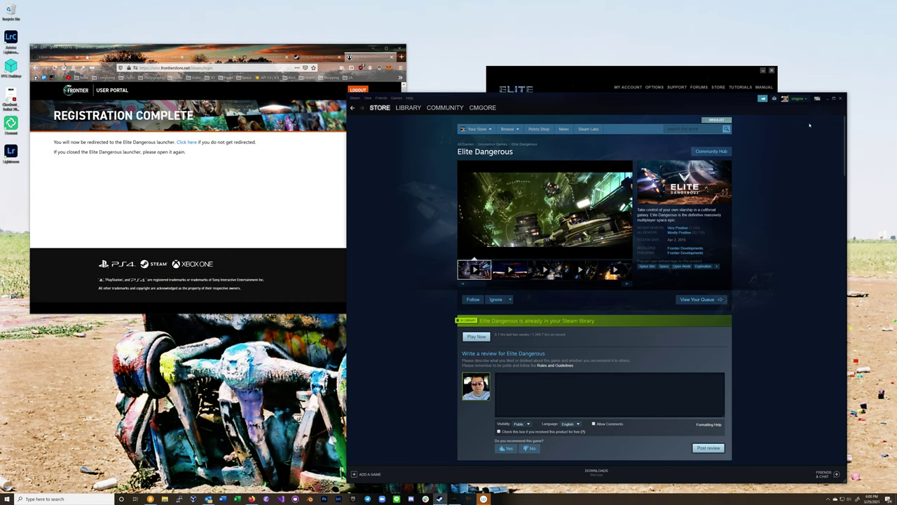
pyautogui.click(841, 98)
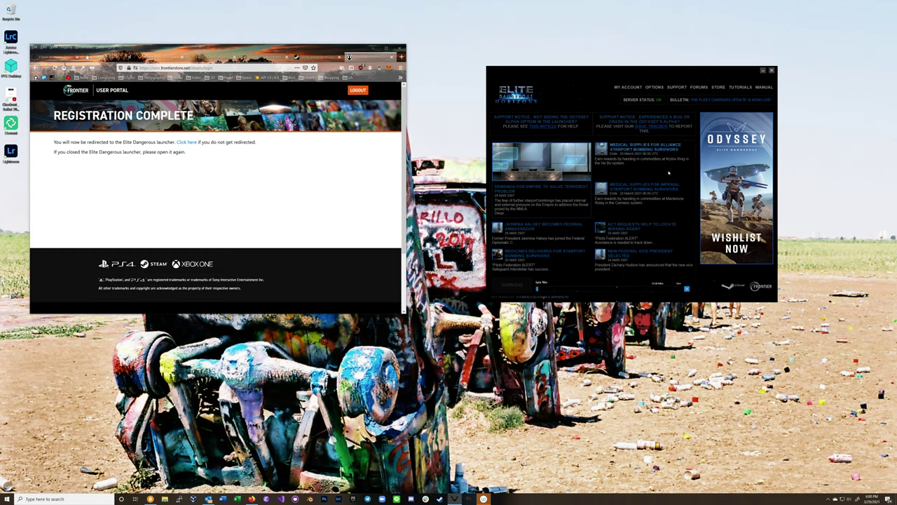
# Step: Check the launcher's options menu and dismiss it without changing anything
pyautogui.click(656, 88)
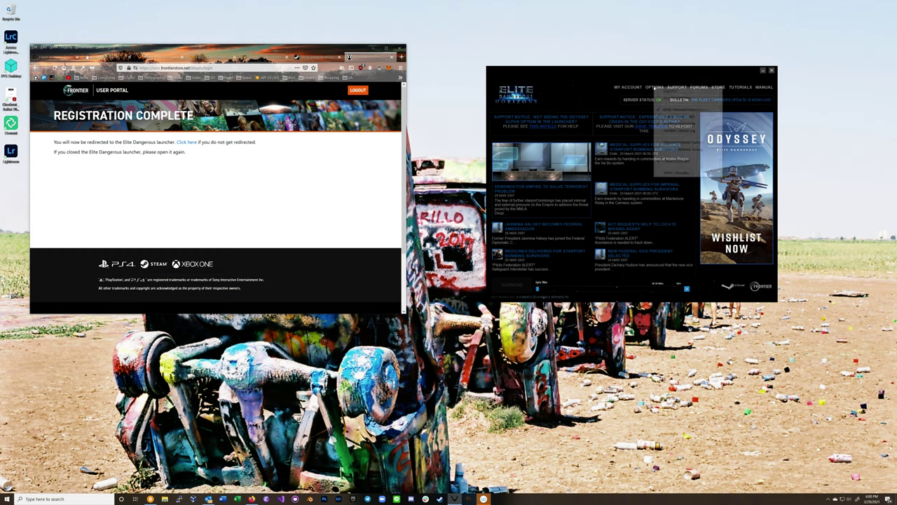
pyautogui.click(602, 86)
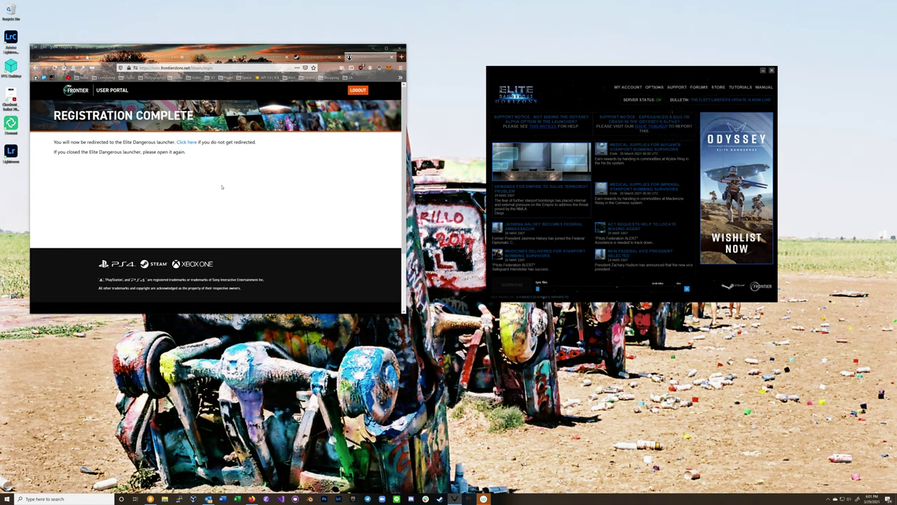